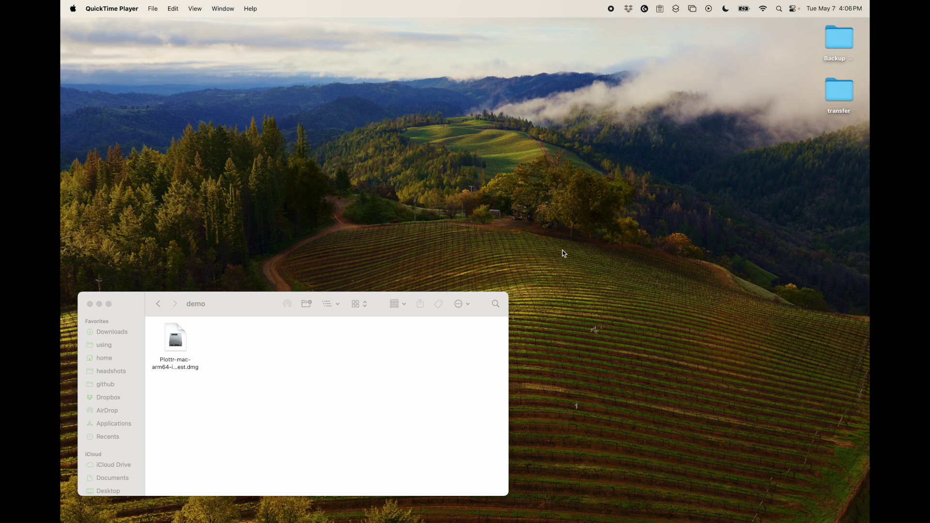
Select the Plottr-mac-arm64 .dmg installer in the demo folder.
{"action": "left_click", "coordinate": [241, 371]}
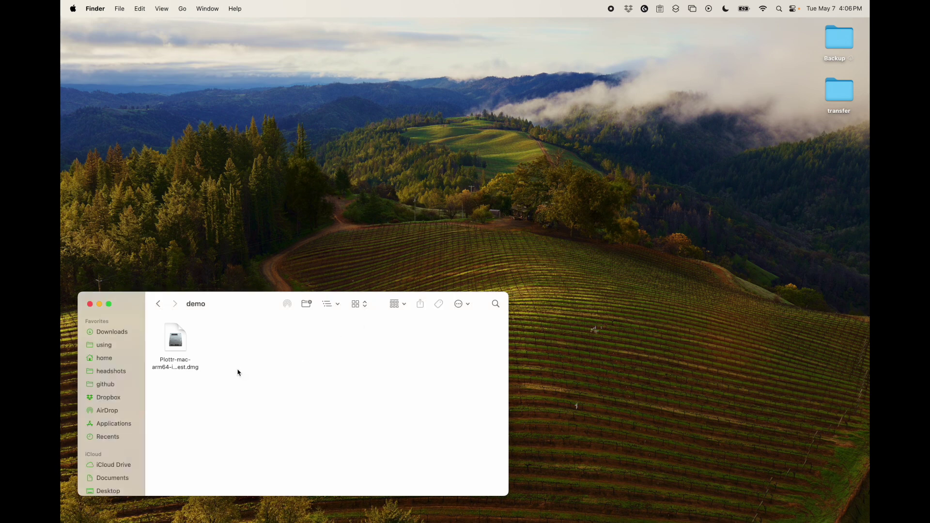
{"action": "left_click", "coordinate": [181, 345]}
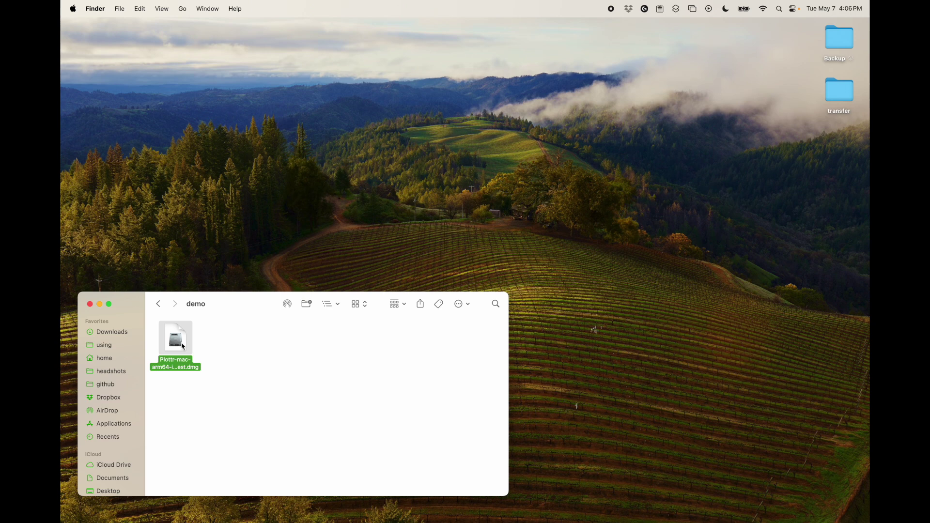
Mount the Plottr-mac-arm64 disk image and drag Plottr into Applications, replacing the older copy.
{"action": "double_click", "coordinate": [183, 346]}
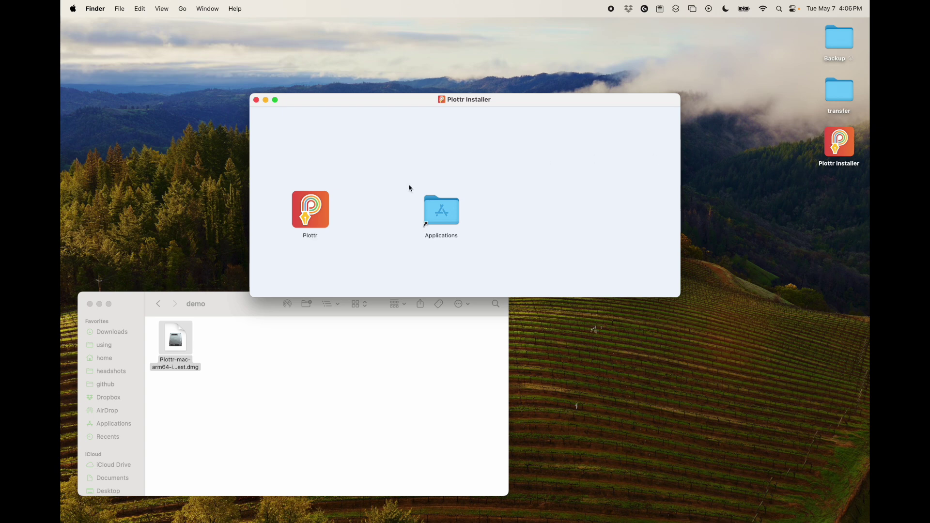
{"action": "left_click", "coordinate": [317, 217]}
{"action": "left_click_drag", "start_coordinate": [317, 217], "coordinate": [447, 219]}
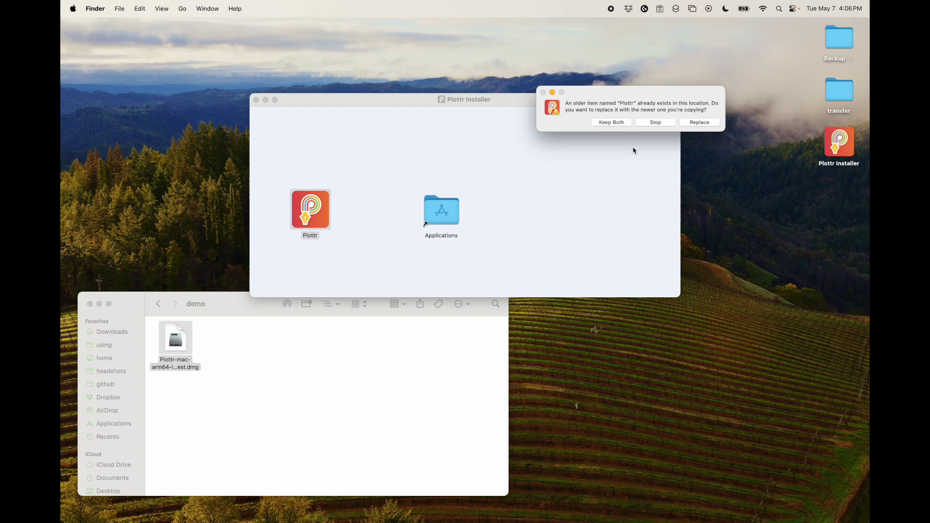
{"action": "left_click", "coordinate": [693, 123]}
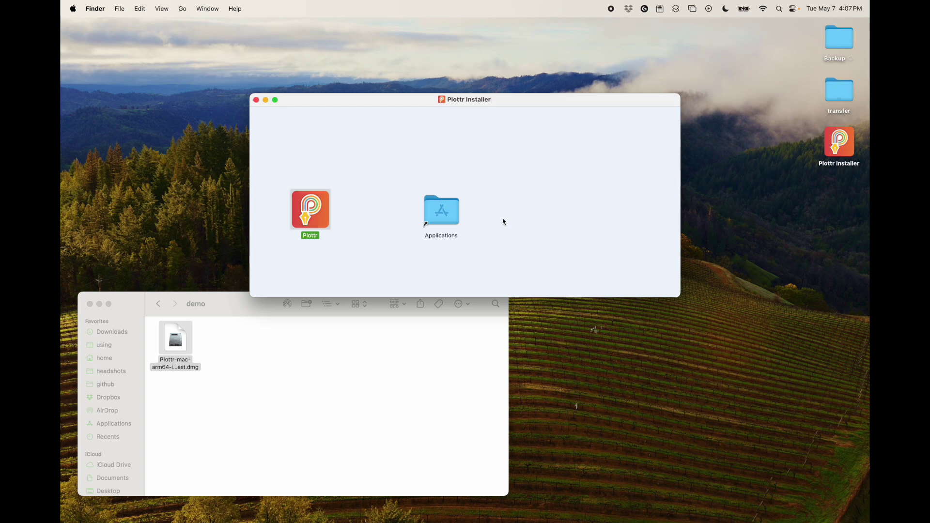
{"action": "left_click", "coordinate": [362, 270]}
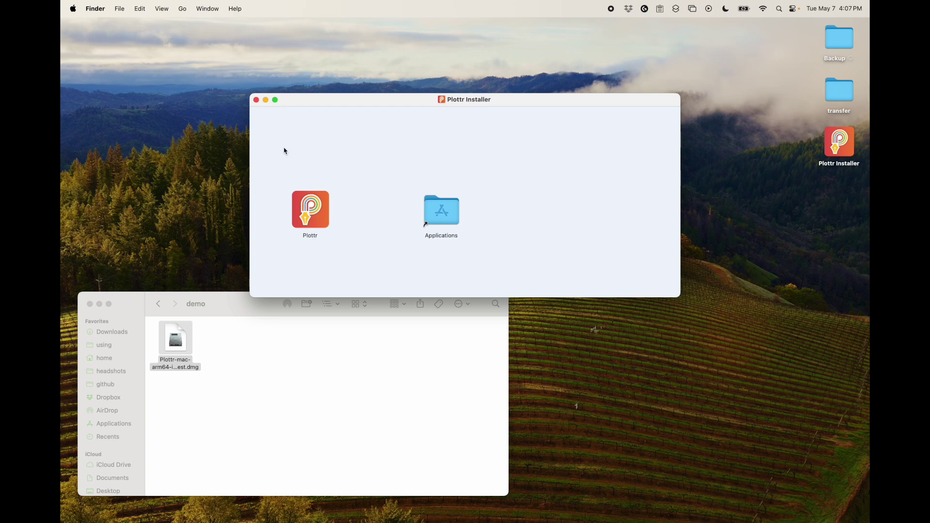
Close the Plottr Installer window and eject its volume from the sidebar.
{"action": "left_click", "coordinate": [256, 99]}
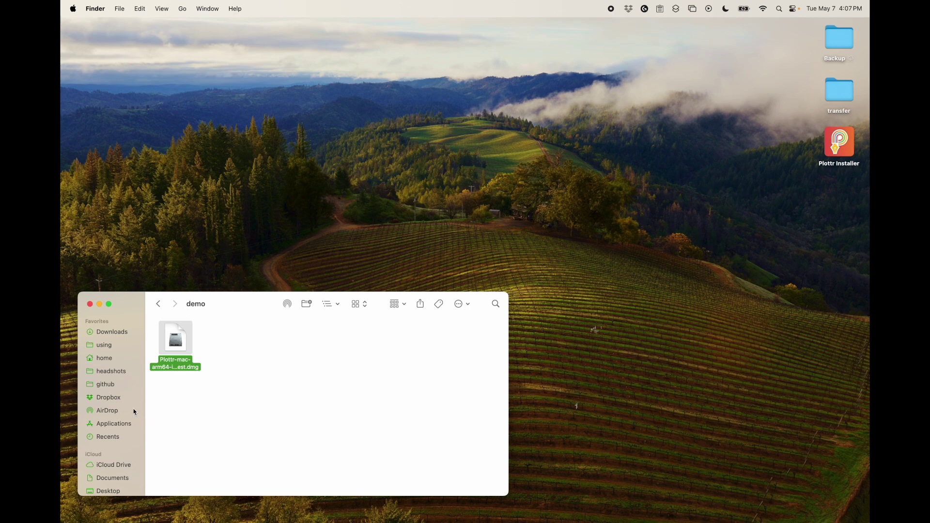
{"action": "scroll", "coordinate": [105, 454], "scroll_direction": "down", "scroll_amount": 5}
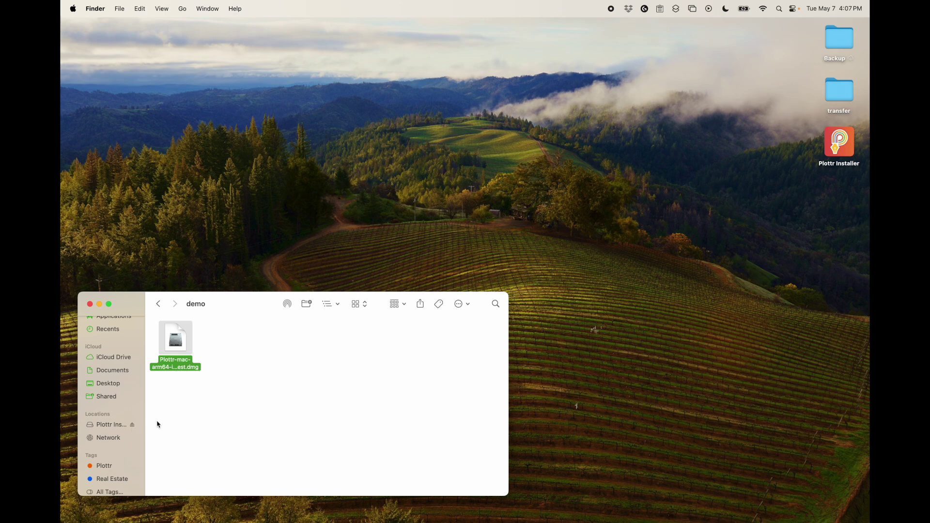
{"action": "left_click", "coordinate": [132, 425]}
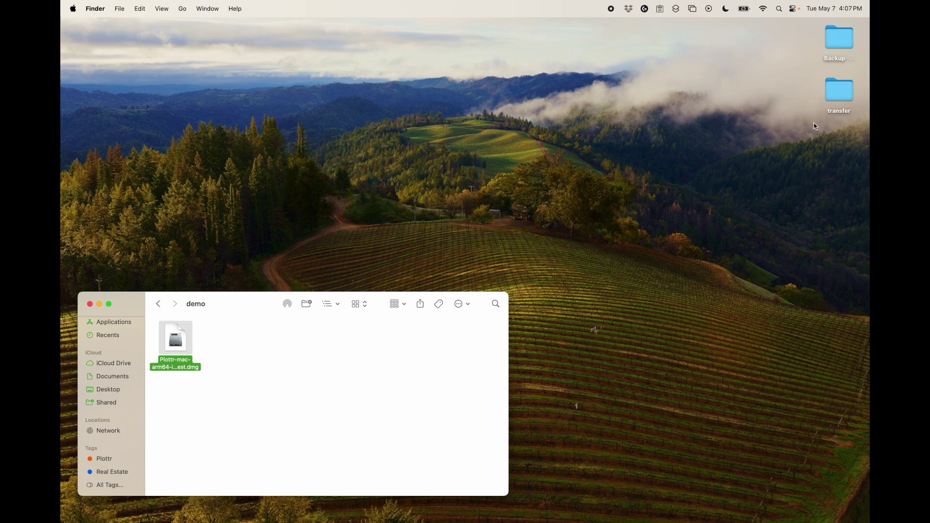
Move the Plottr-mac-arm64 .dmg to the Trash via File > Move to Trash.
{"action": "left_click", "coordinate": [200, 383]}
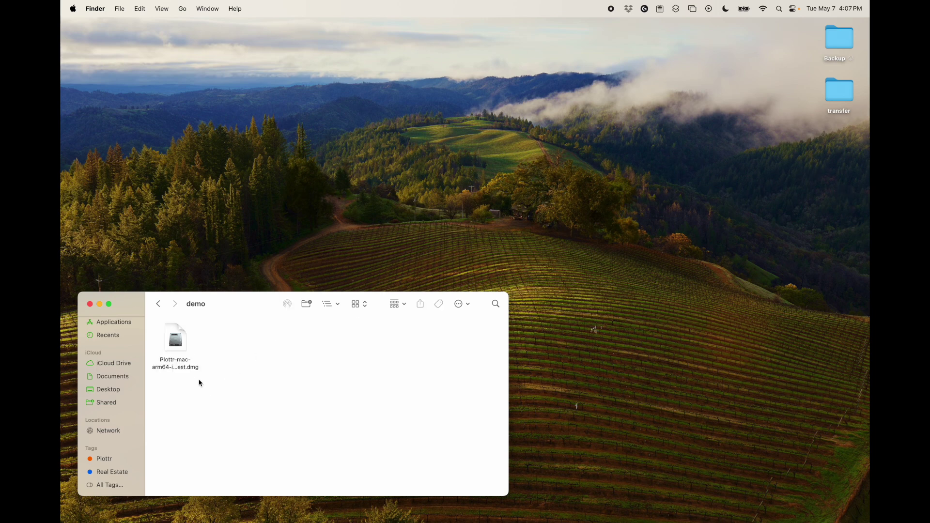
{"action": "left_click", "coordinate": [181, 345]}
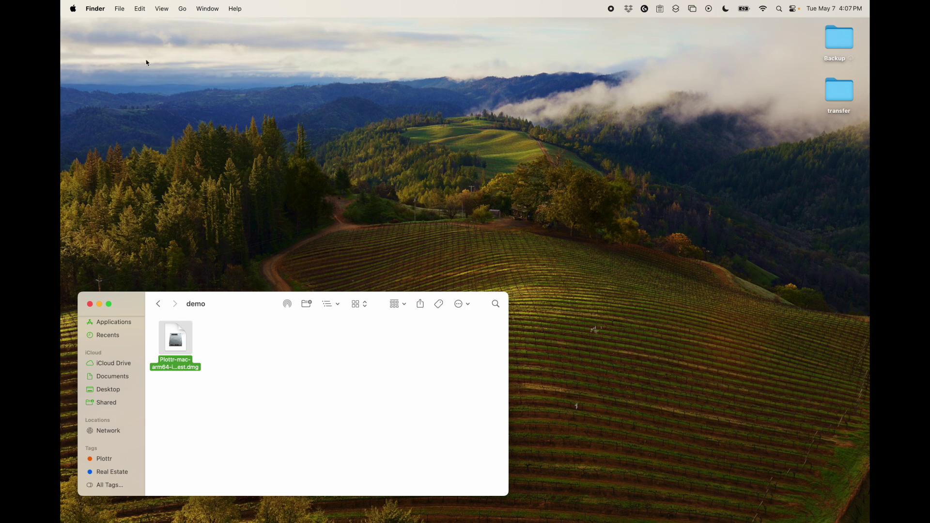
{"action": "left_click", "coordinate": [119, 9]}
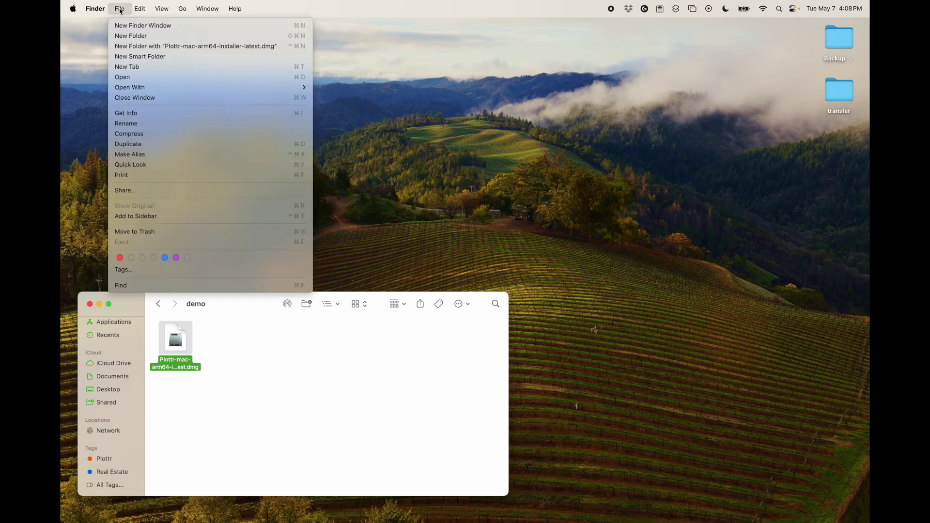
{"action": "left_click", "coordinate": [147, 233]}
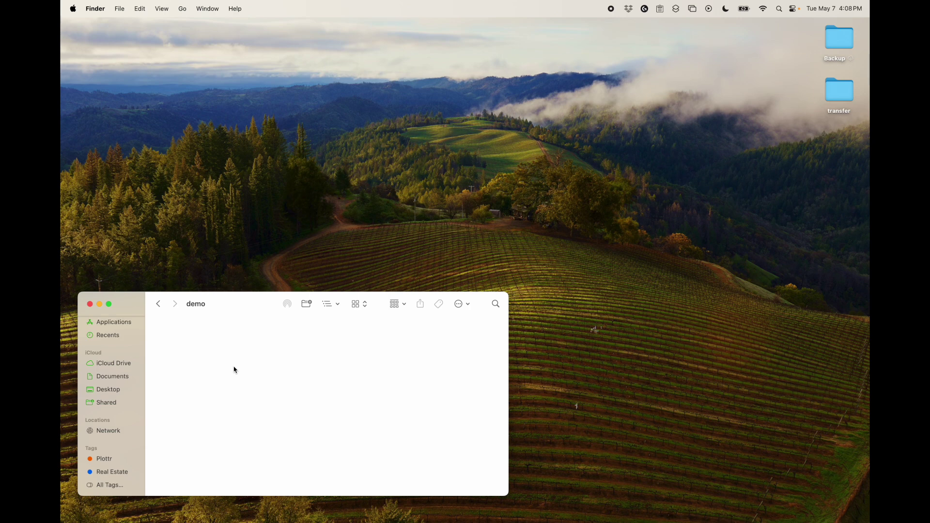
Launch Plottr from the Dock and approve opening the downloaded app.
{"action": "mouse_move", "coordinate": [291, 499]}
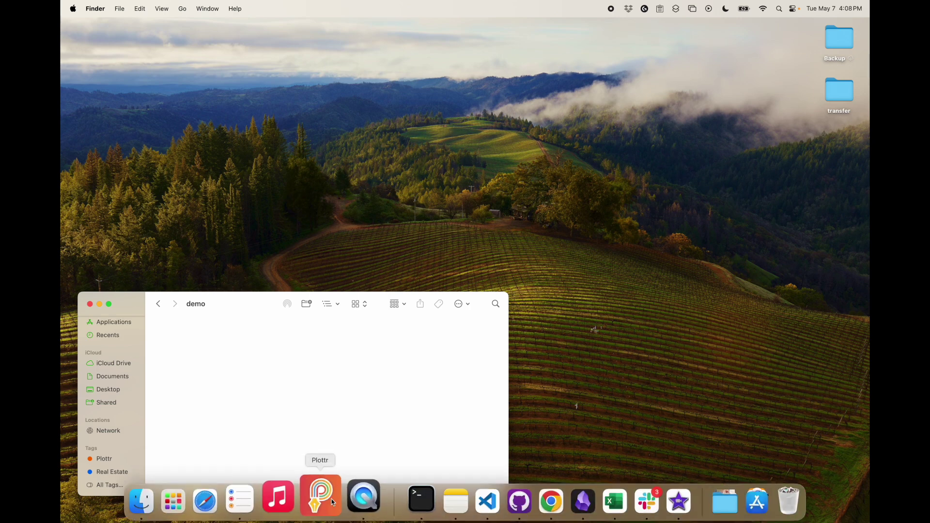
{"action": "left_click", "coordinate": [332, 499]}
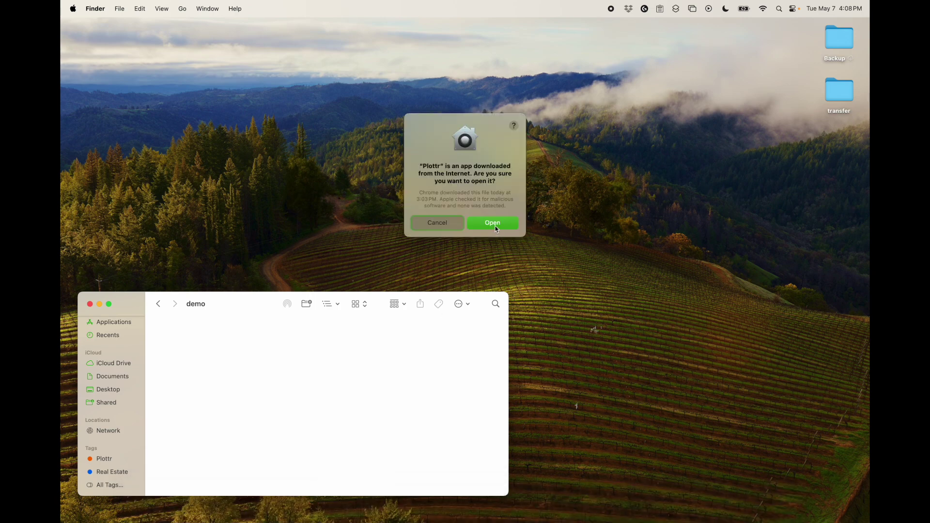
{"action": "left_click", "coordinate": [494, 226]}
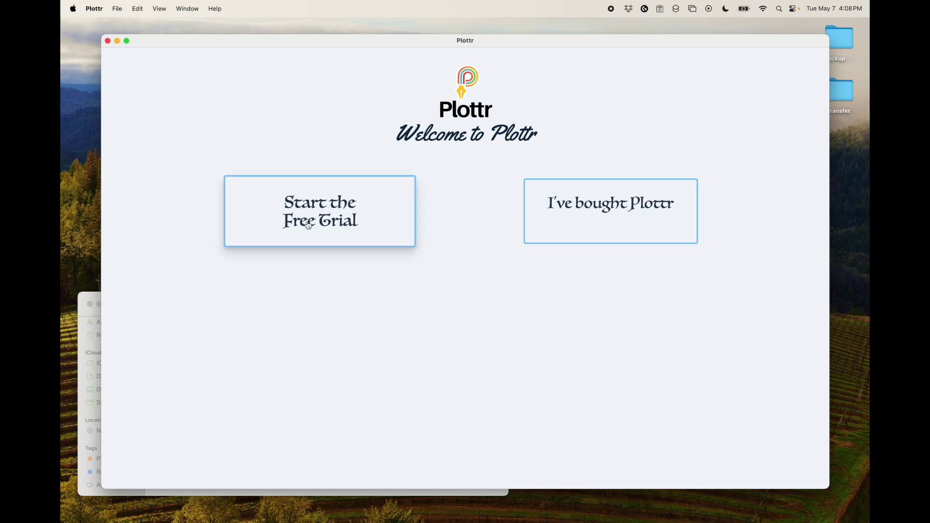
Choose I've bought Plottr and sign in to my.plottr.com with the account email and password.
{"action": "left_click", "coordinate": [332, 224]}
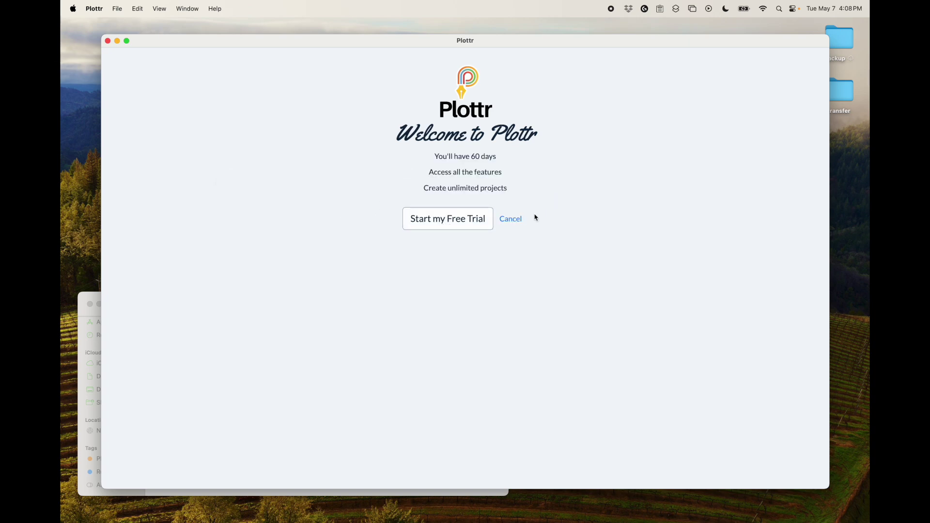
{"action": "left_click", "coordinate": [518, 220]}
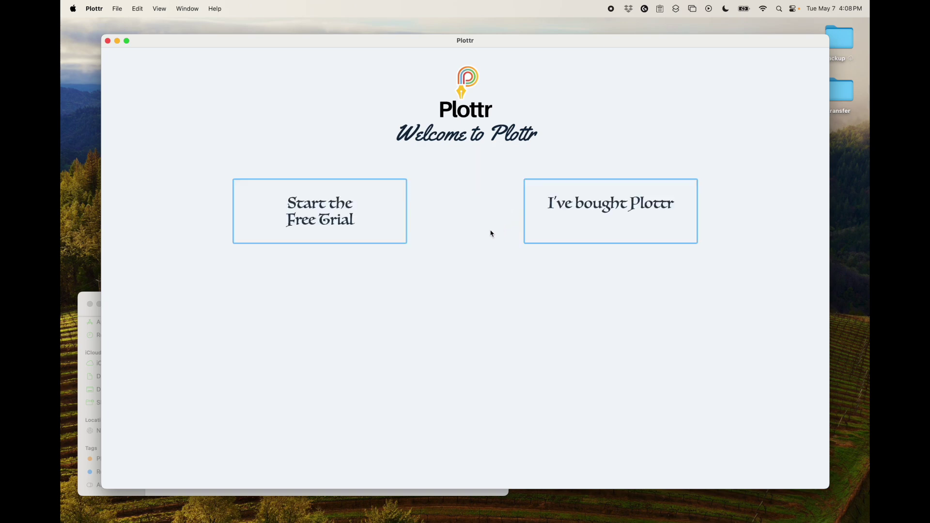
{"action": "left_click", "coordinate": [607, 224]}
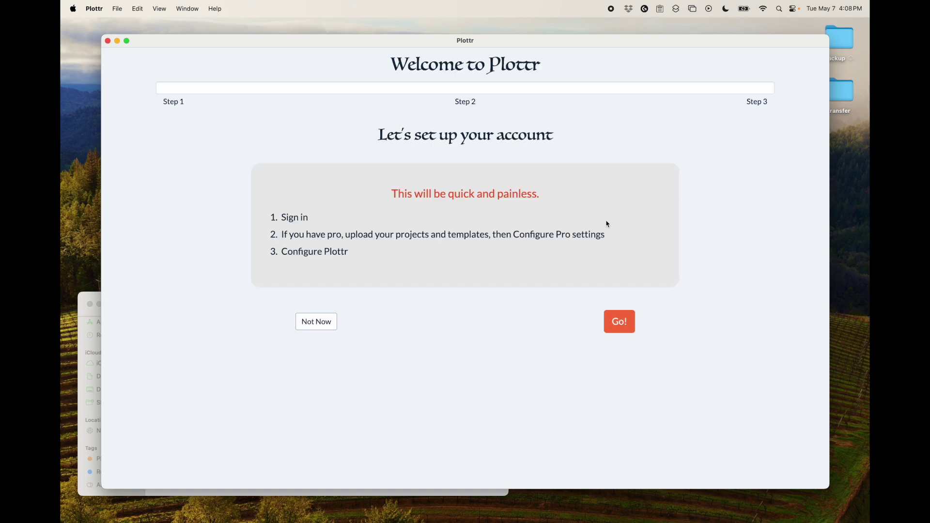
{"action": "left_click", "coordinate": [608, 321]}
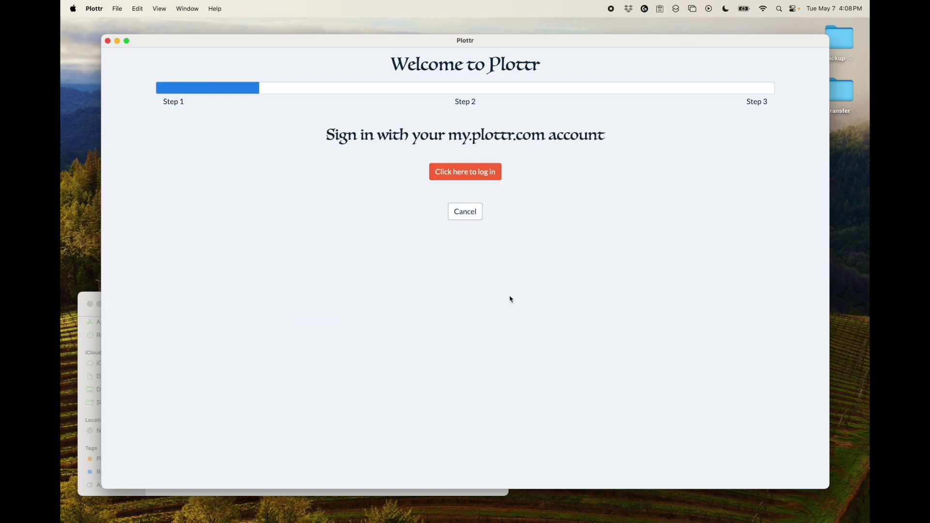
{"action": "left_click", "coordinate": [471, 173]}
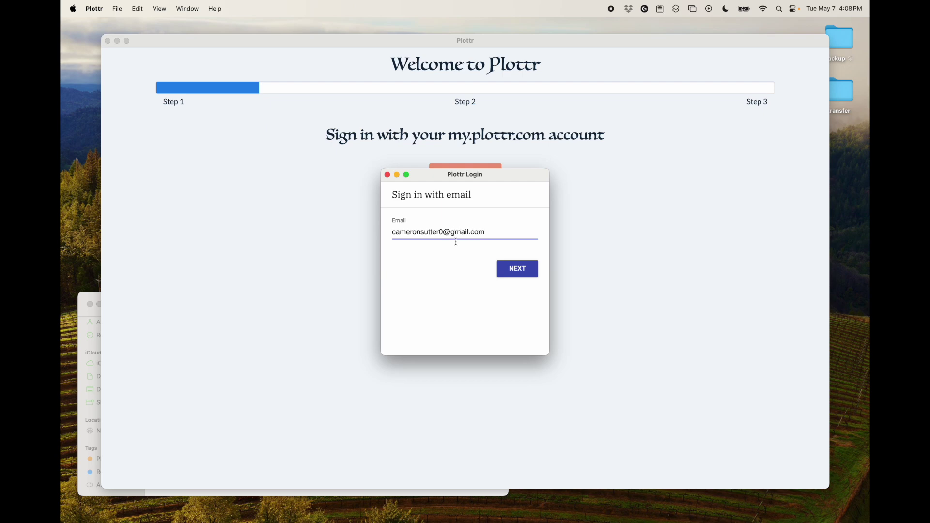
{"action": "key", "text": "Return"}
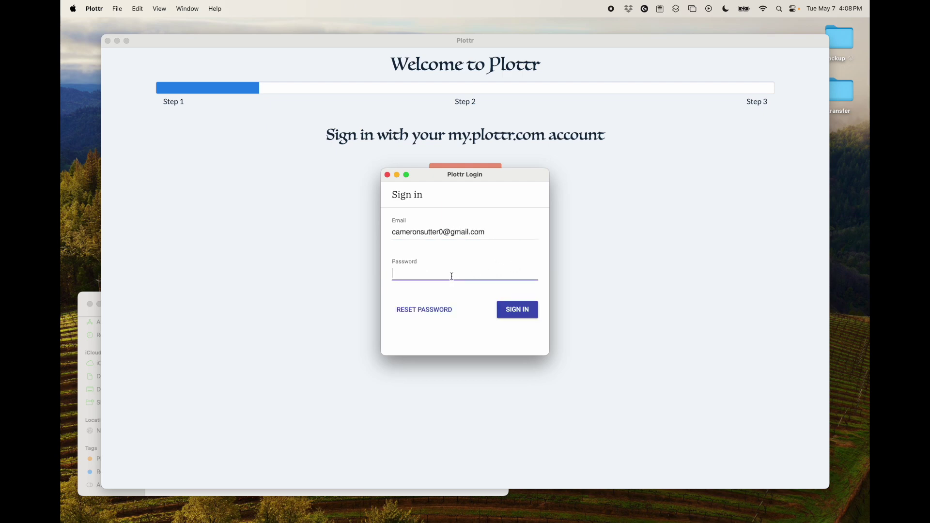
{"action": "key", "text": "super+v"}
{"action": "left_click", "coordinate": [517, 315]}
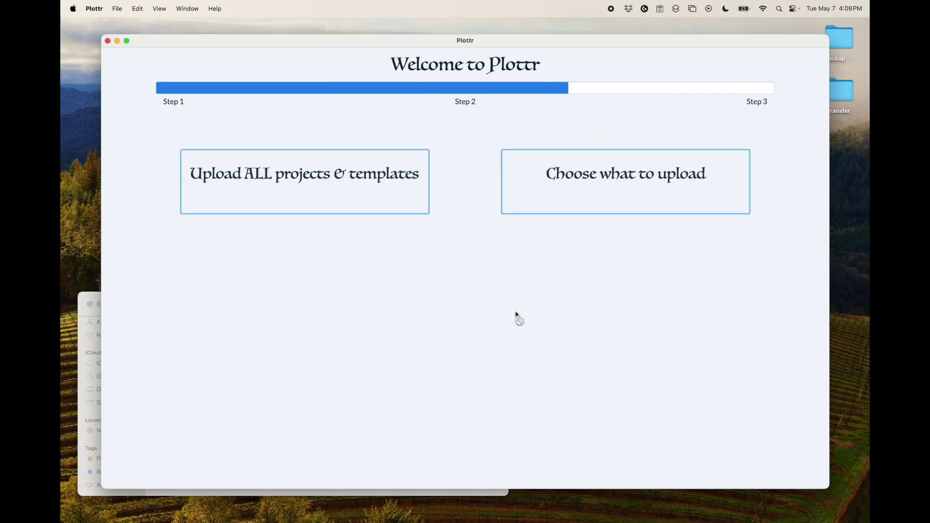
Under Choose what to upload, deselect all local projects and click Upload.
{"action": "left_click", "coordinate": [586, 197]}
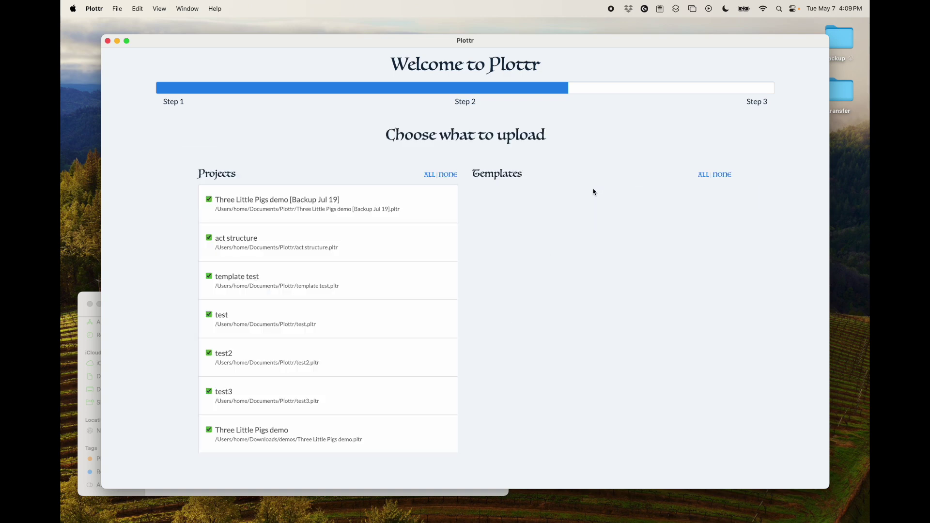
{"action": "left_click", "coordinate": [448, 176]}
{"action": "scroll", "coordinate": [592, 297], "scroll_direction": "down", "scroll_amount": 5}
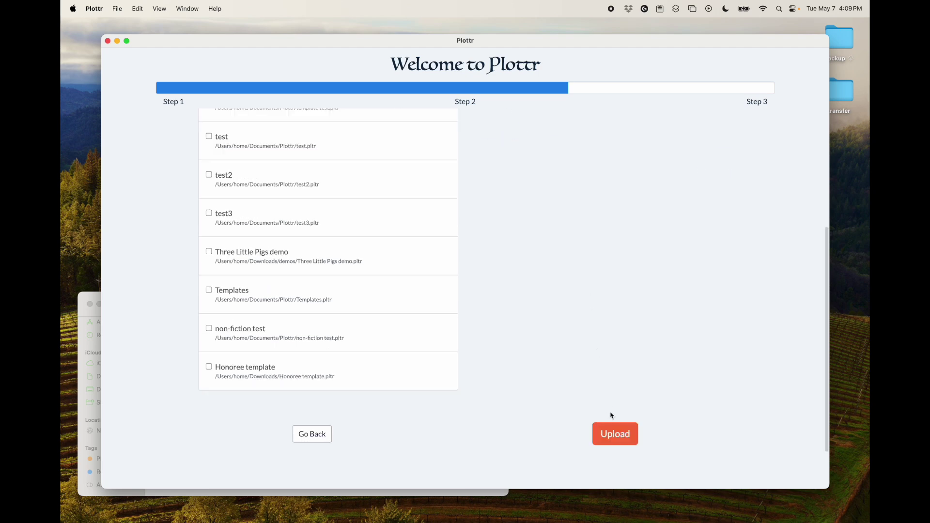
{"action": "left_click", "coordinate": [614, 435]}
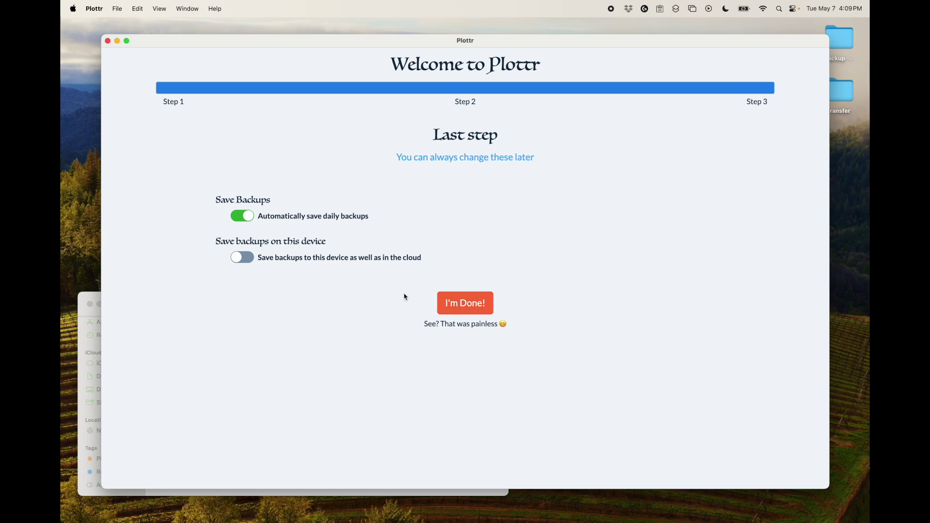
Enable Save backups to this device and finish with I'm Done!
{"action": "left_click", "coordinate": [290, 263]}
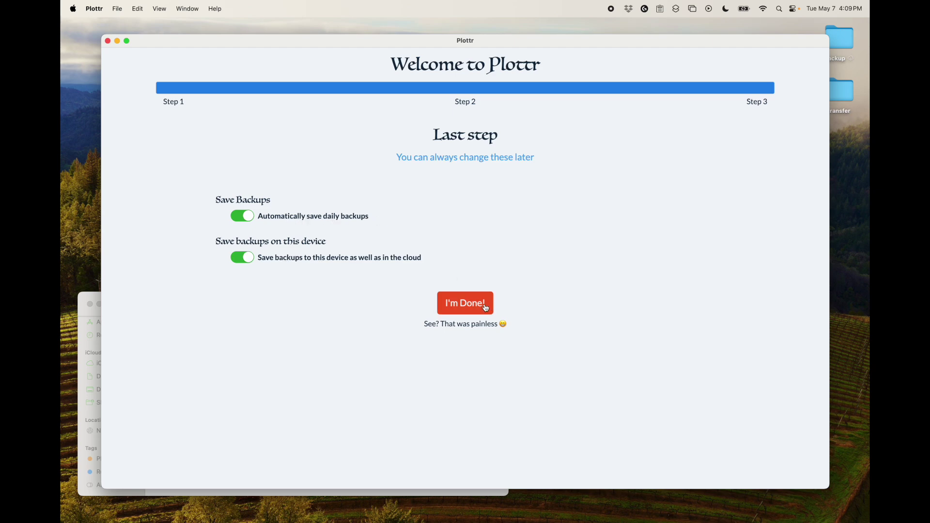
{"action": "left_click", "coordinate": [463, 308]}
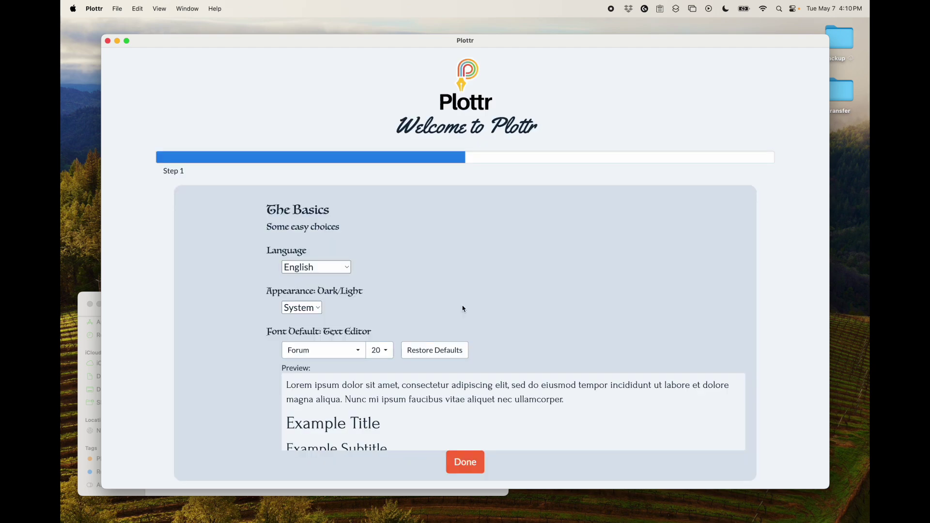
Keep the default language, appearance and font settings and click Done.
{"action": "scroll", "coordinate": [464, 309], "scroll_direction": "down", "scroll_amount": 3}
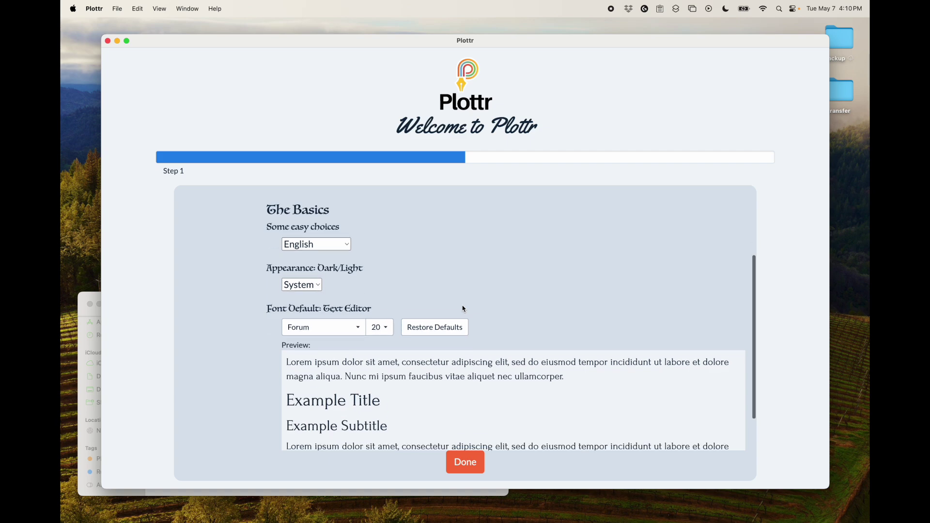
{"action": "scroll", "coordinate": [464, 309], "scroll_direction": "up", "scroll_amount": 3}
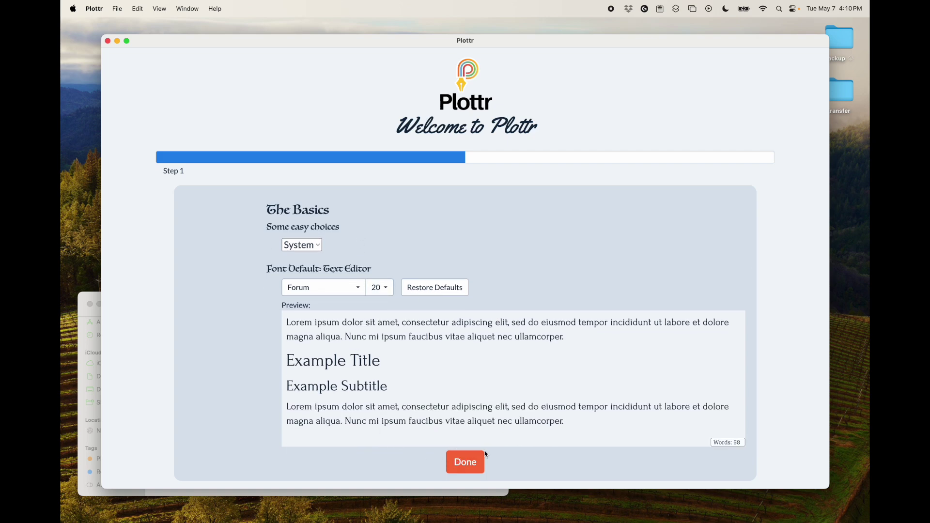
{"action": "left_click", "coordinate": [465, 462]}
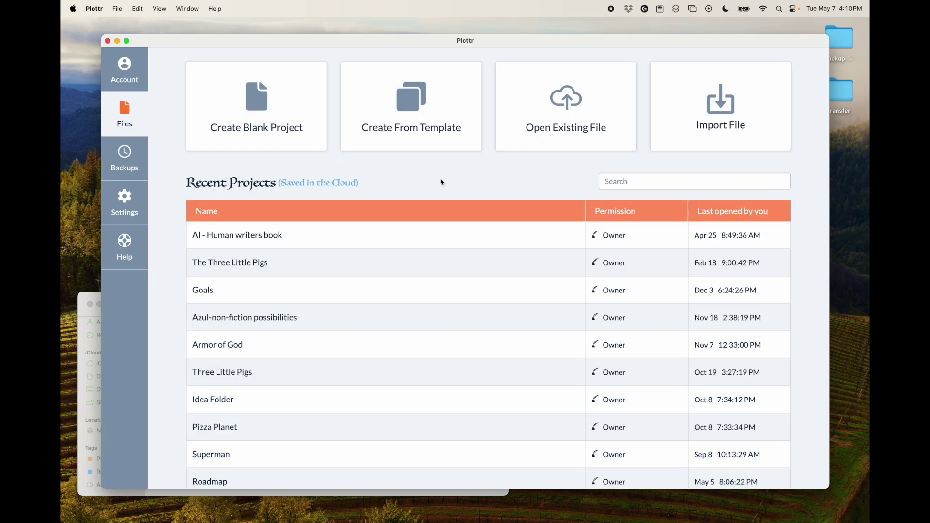